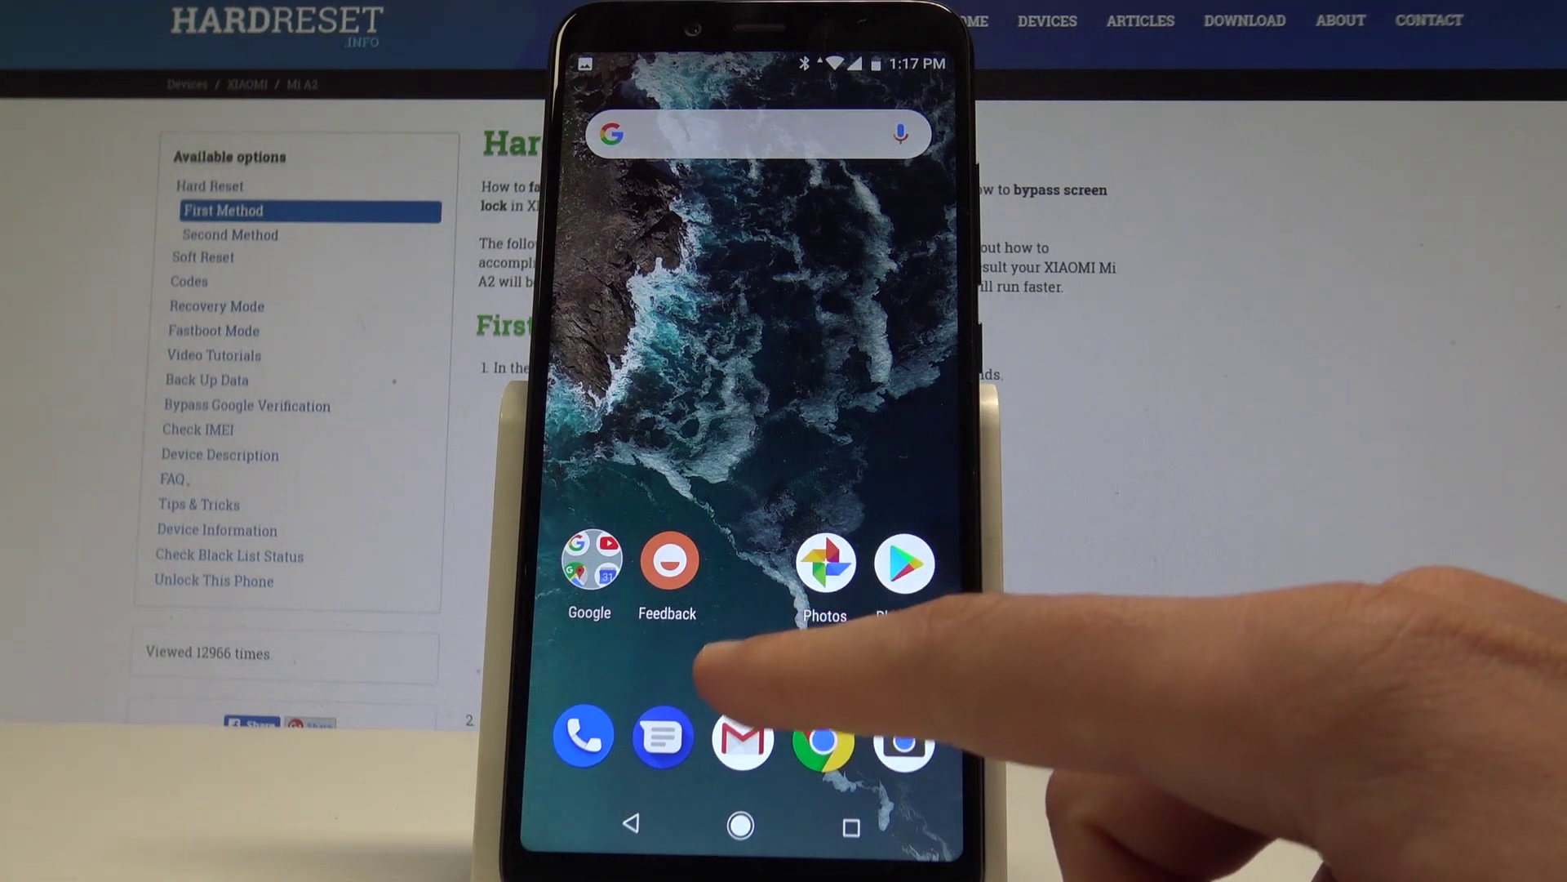
Launch Settings from the app drawer and scroll down to the Display category.
left_click_drag(734, 686, 759, 490)
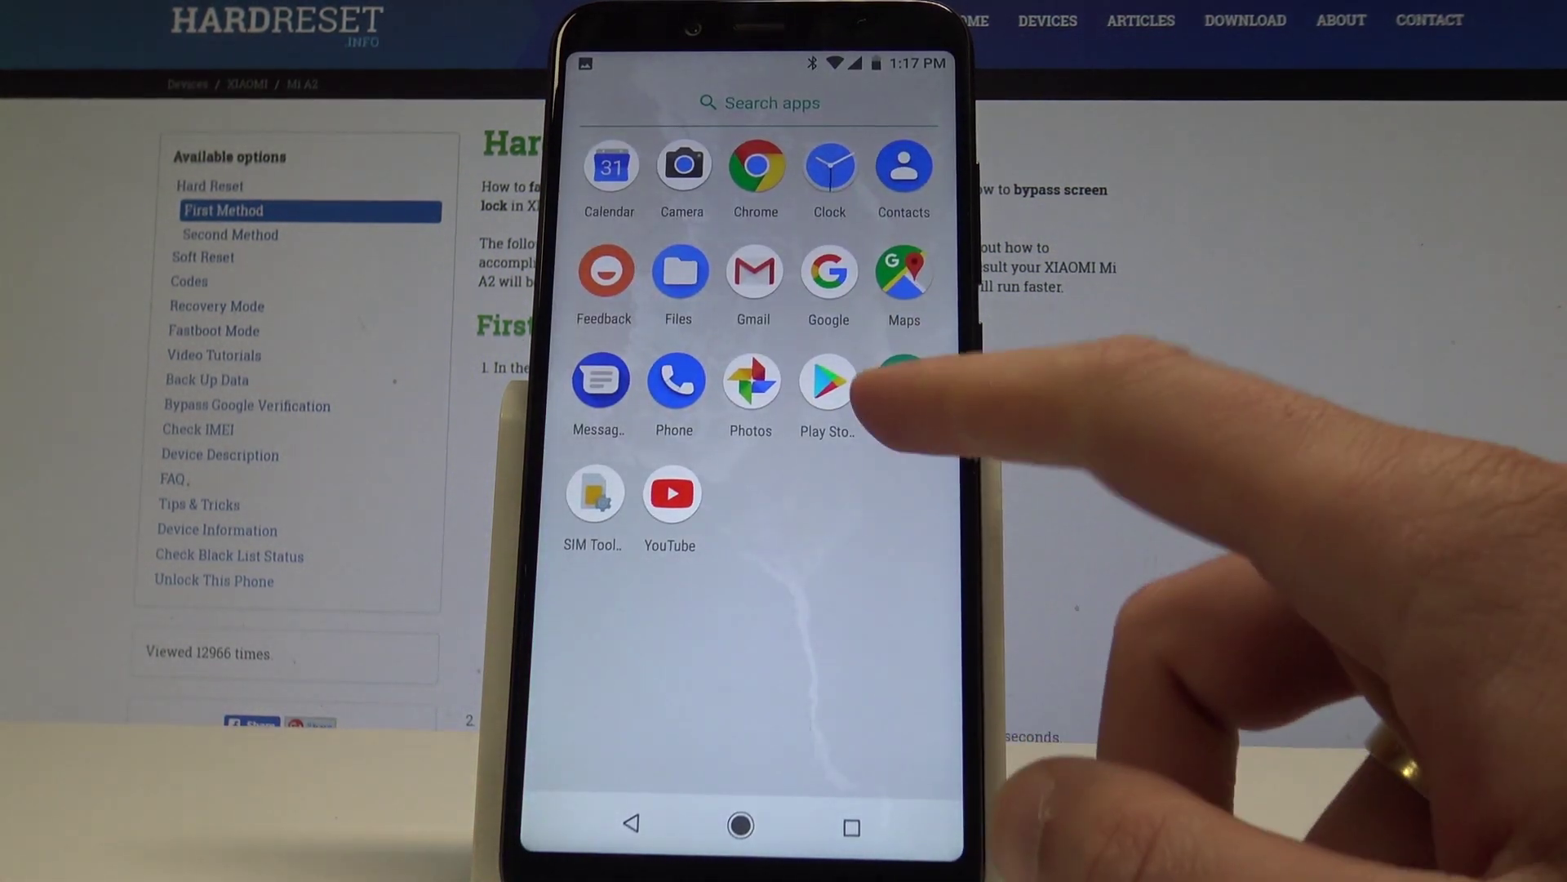
left_click(906, 375)
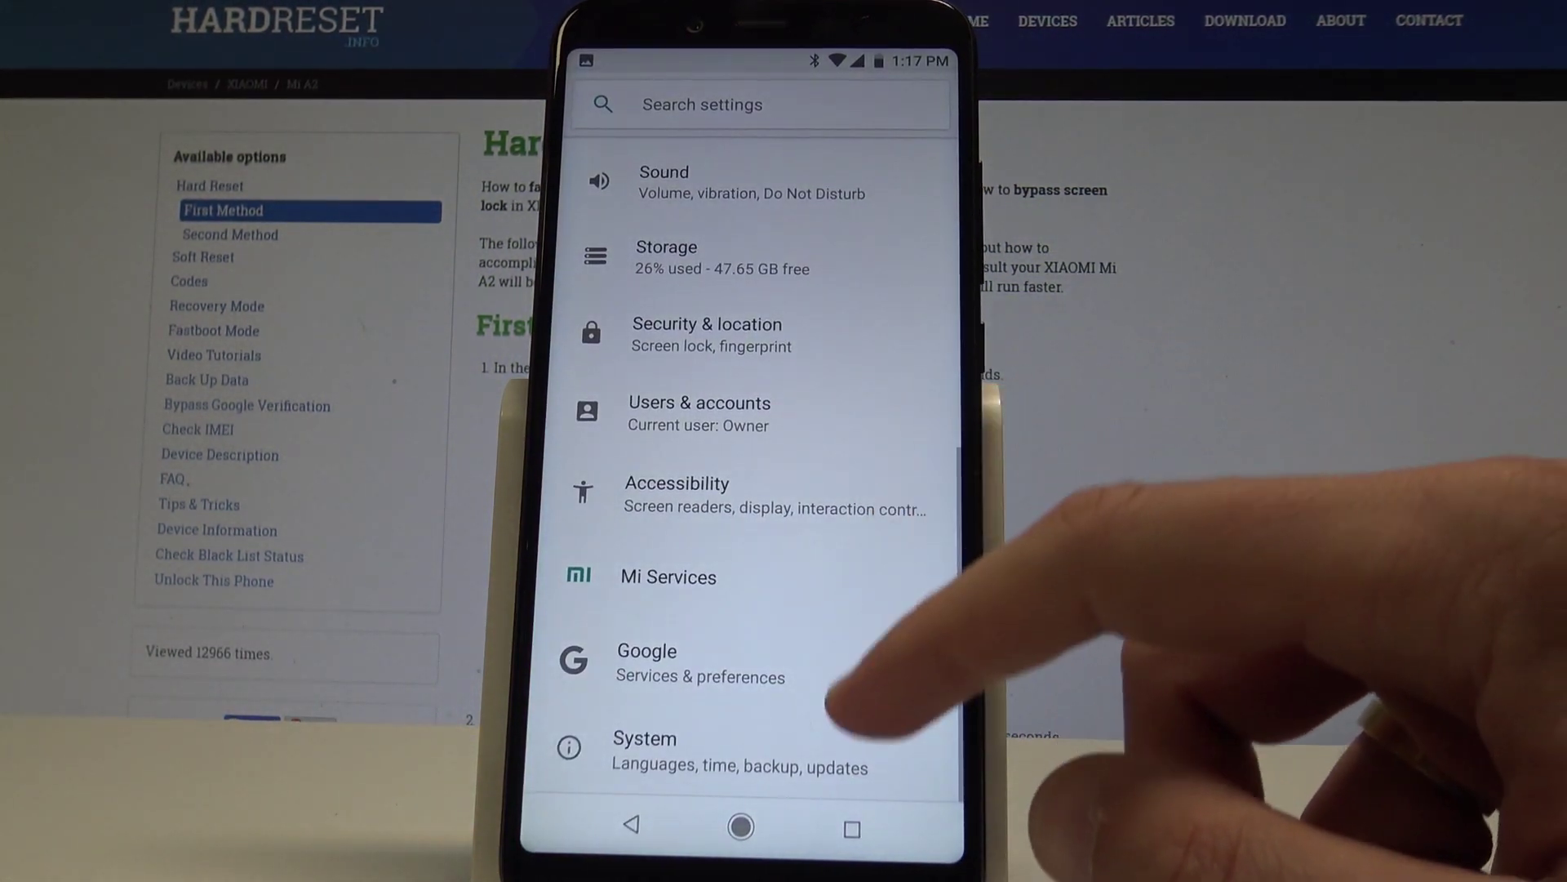
left_click_drag(936, 490, 845, 606)
scroll(845, 605, "up", 5)
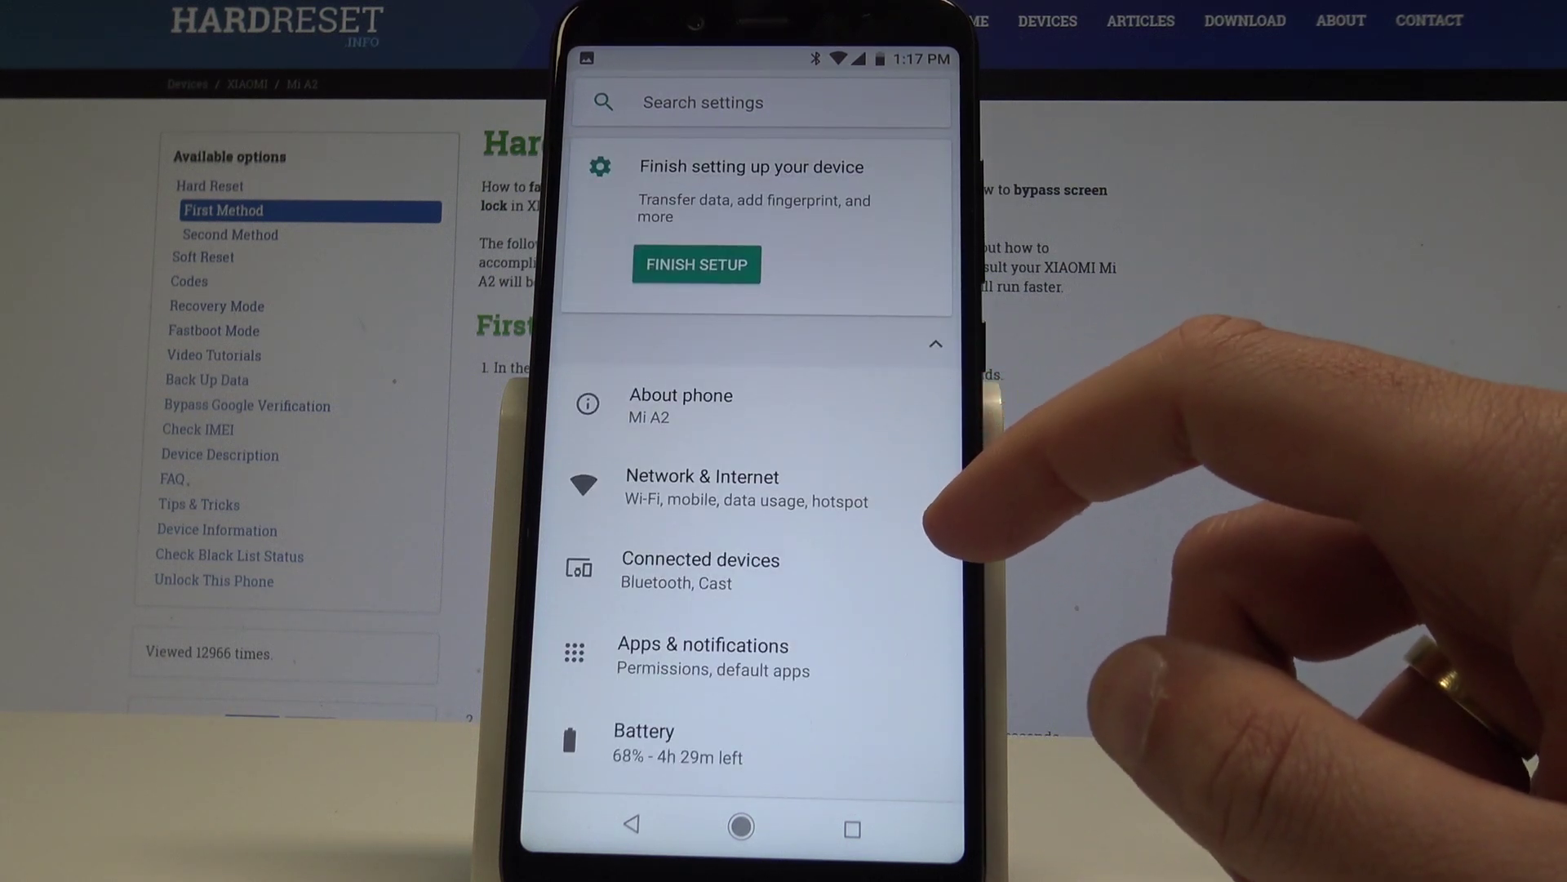
scroll(906, 465, "down", 5)
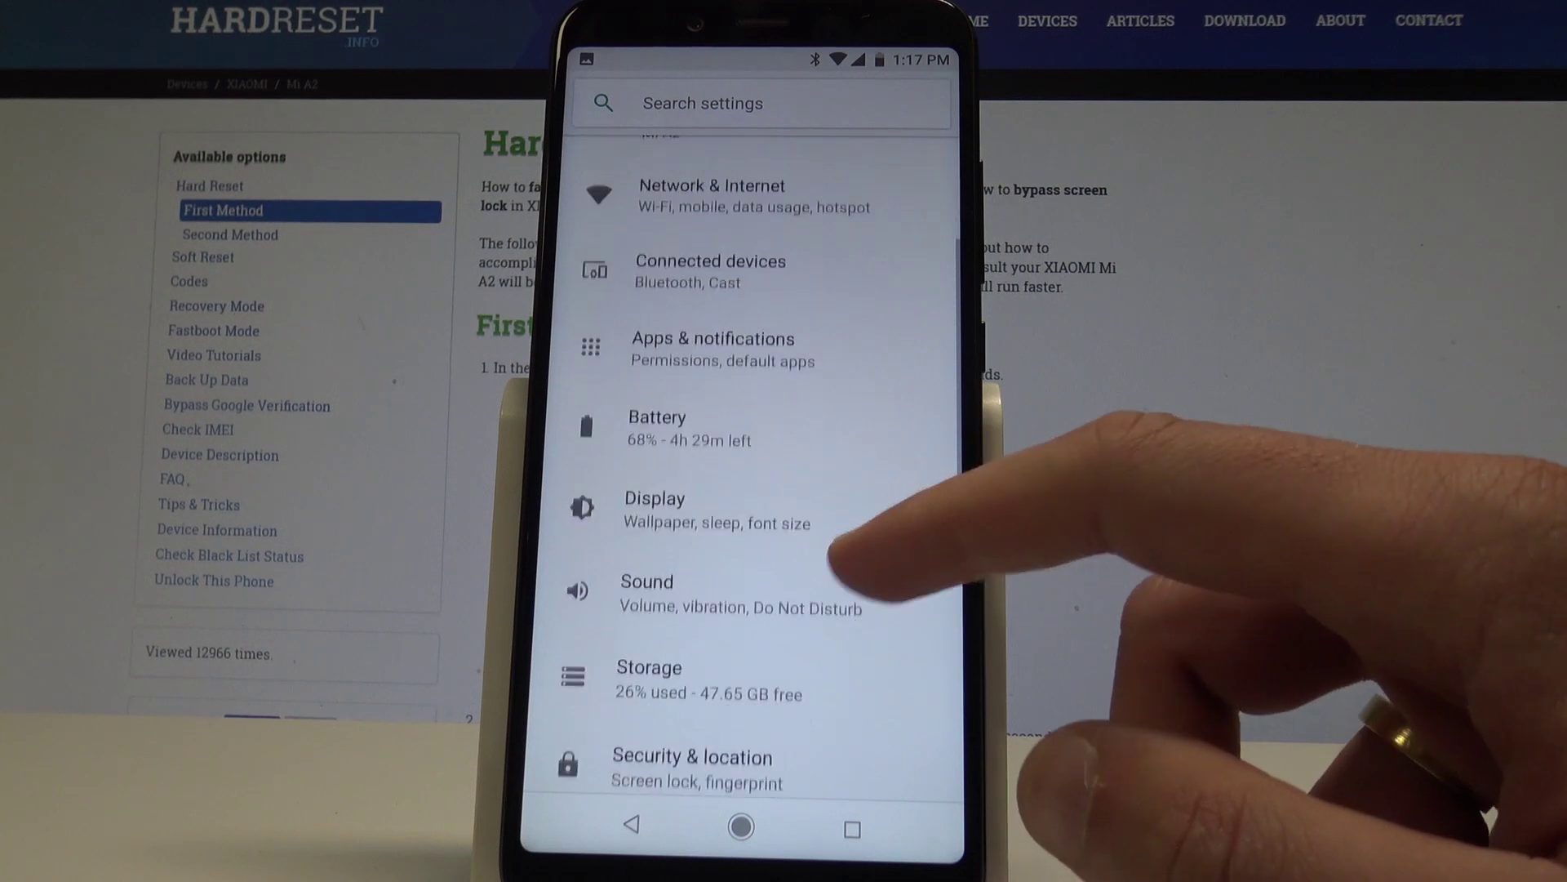
Turn on Night Light's Status toggle under Display > Night Light.
left_click(845, 442)
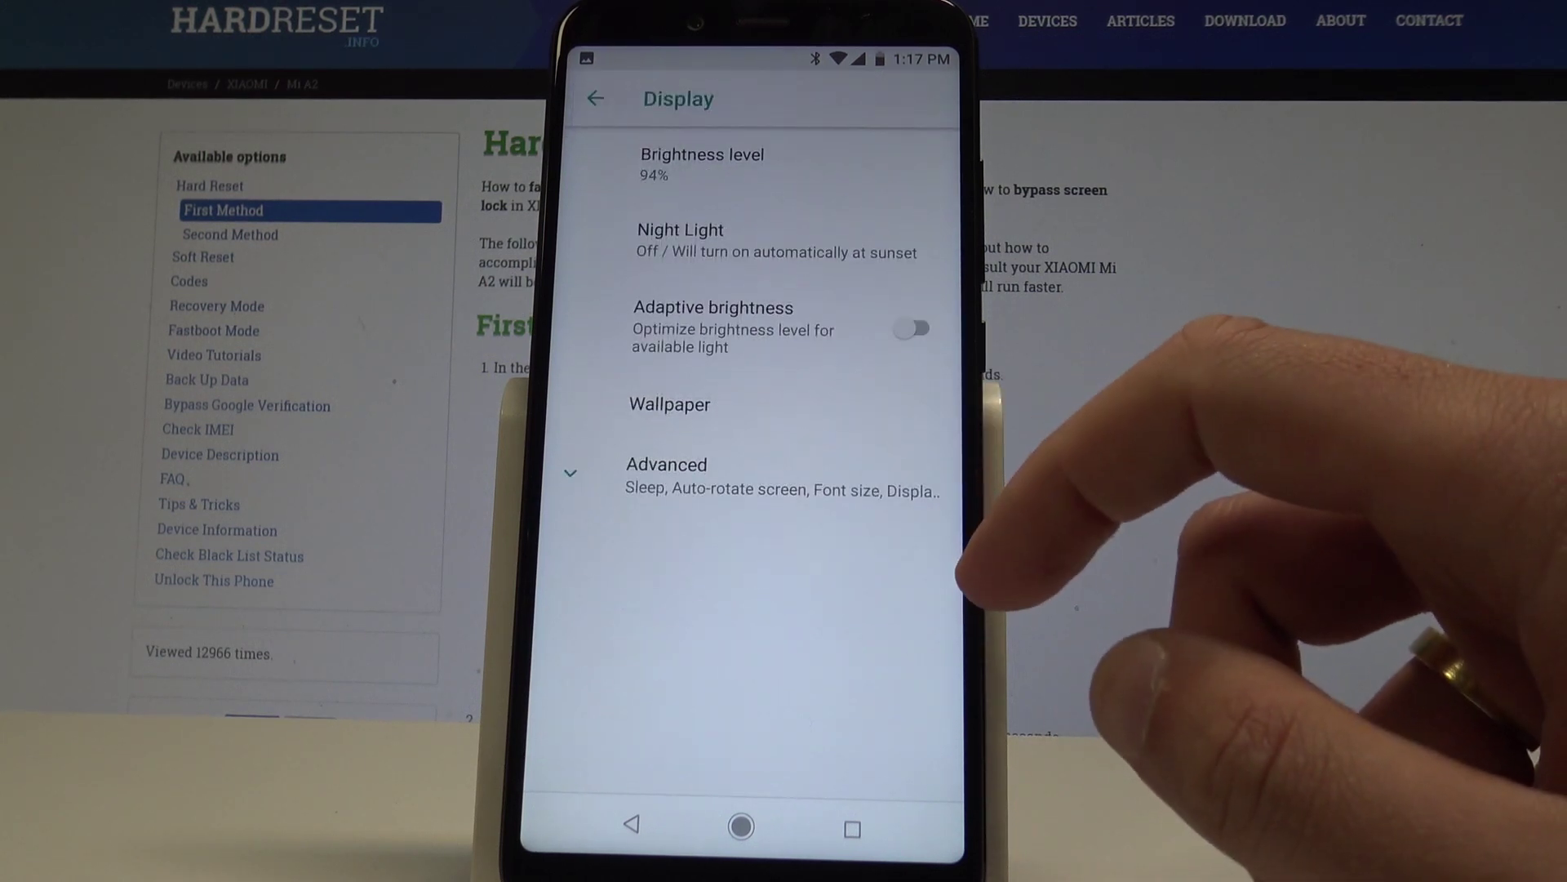
left_click(784, 240)
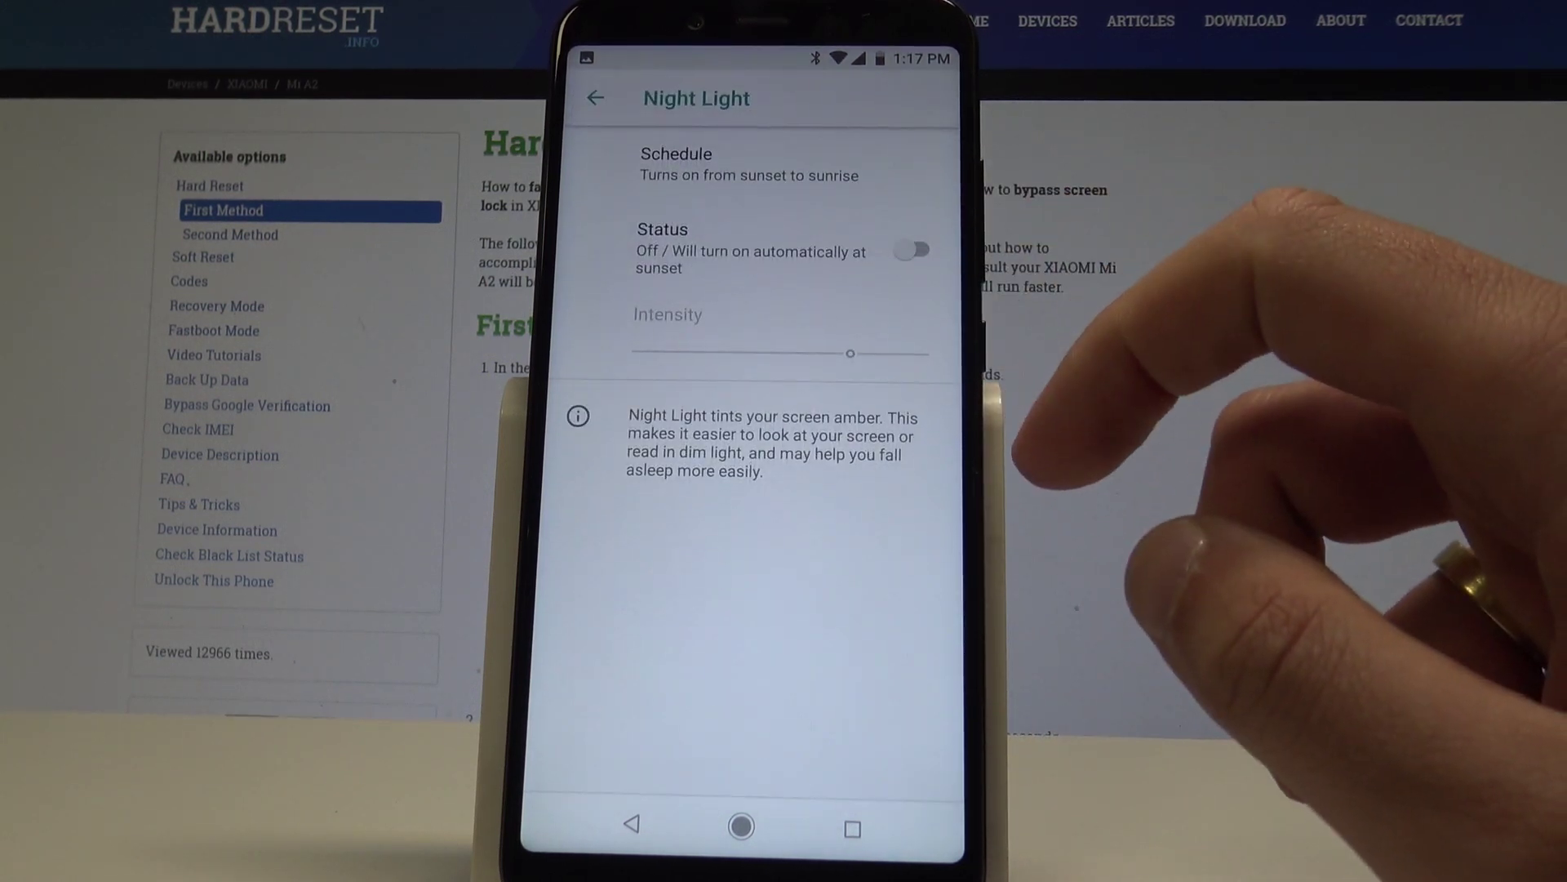
left_click(916, 250)
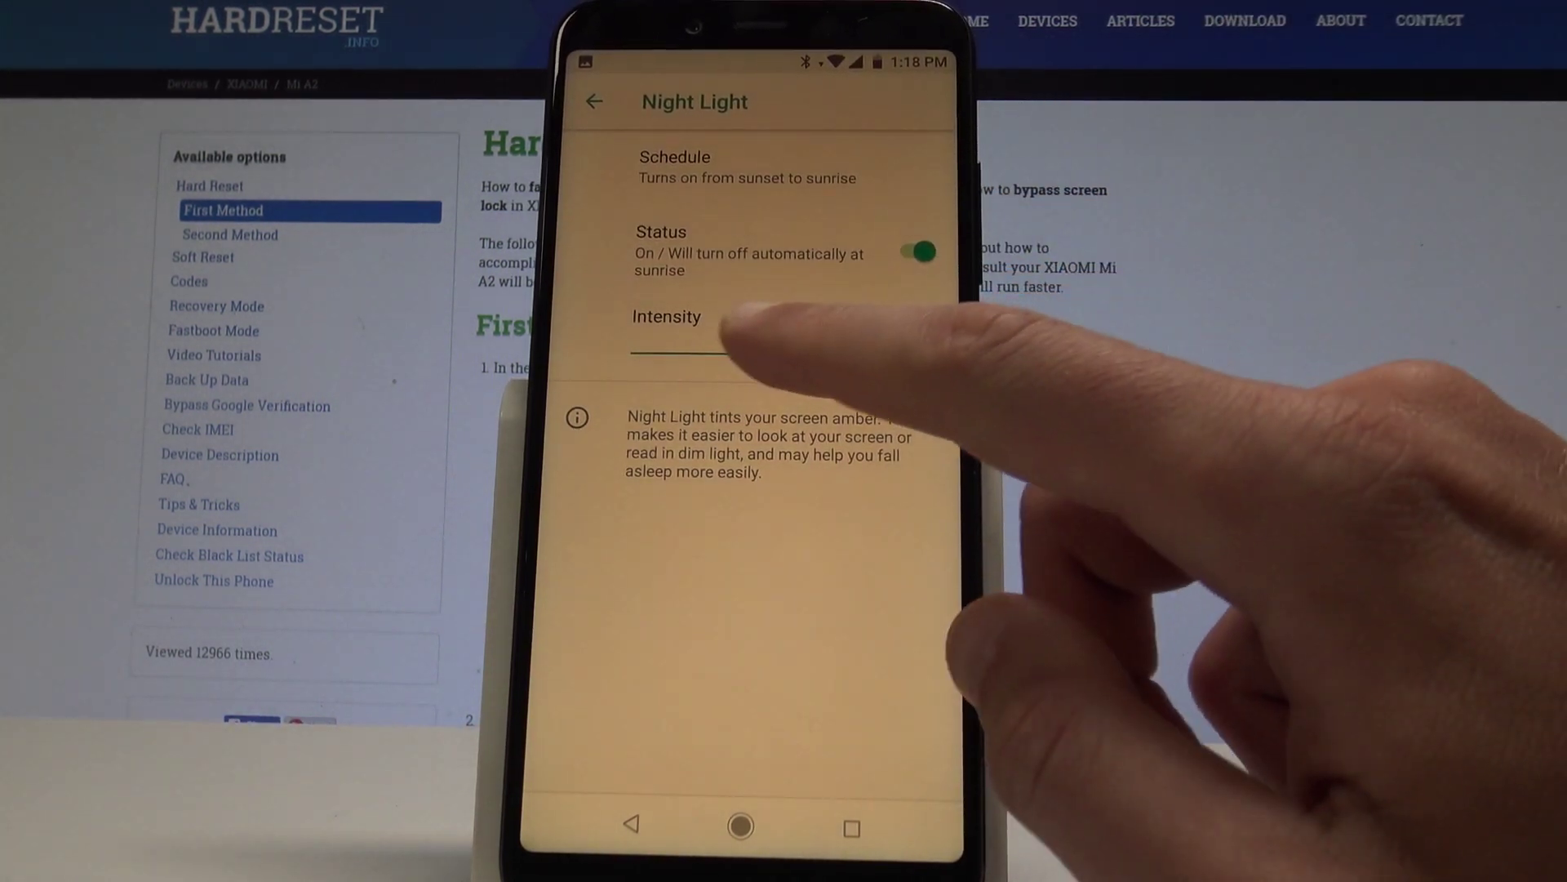
Weaken the Night Light intensity slightly and switch Night Light off.
mouse_move(863, 351)
left_mouse_down()
mouse_move(714, 353)
mouse_move(875, 353)
left_mouse_up()
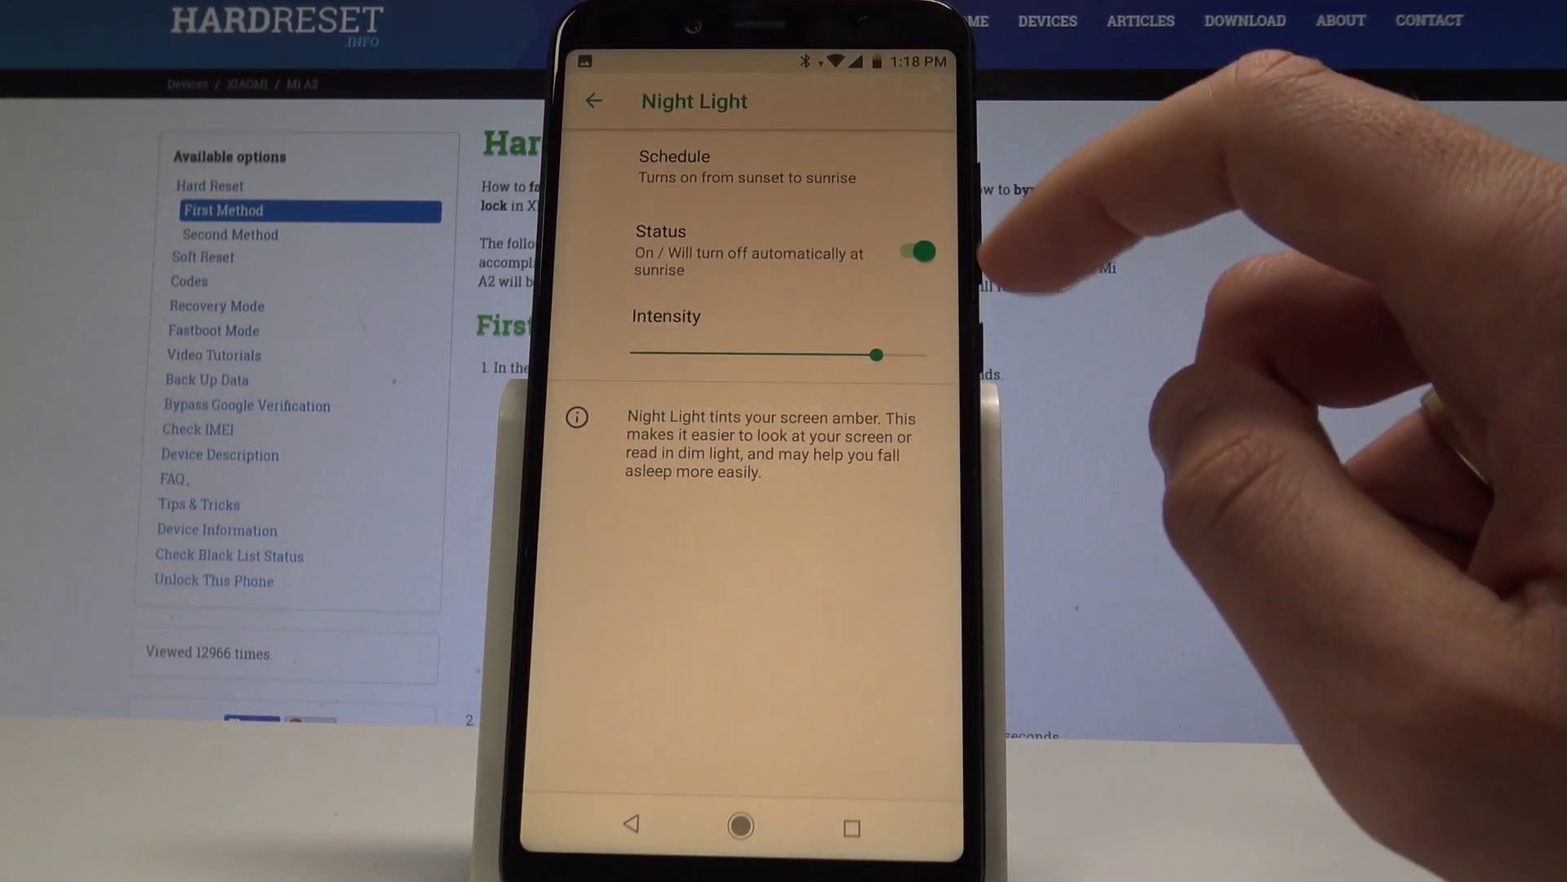
left_click(916, 251)
left_click(858, 166)
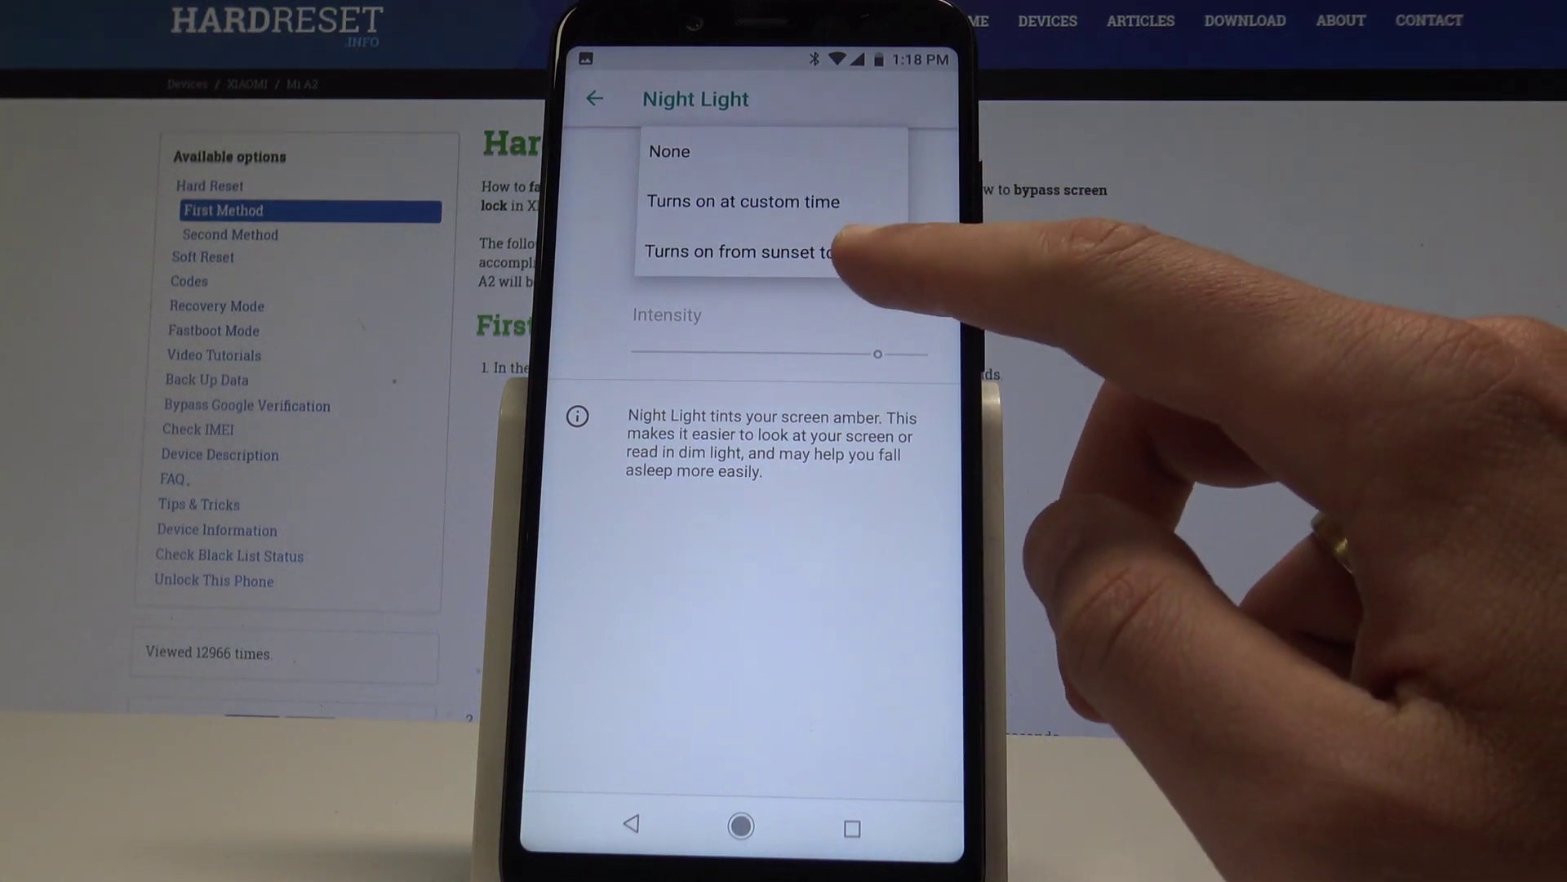
Keep the 'Turns on from sunset to sunrise' schedule and return to the home screen.
left_click(785, 251)
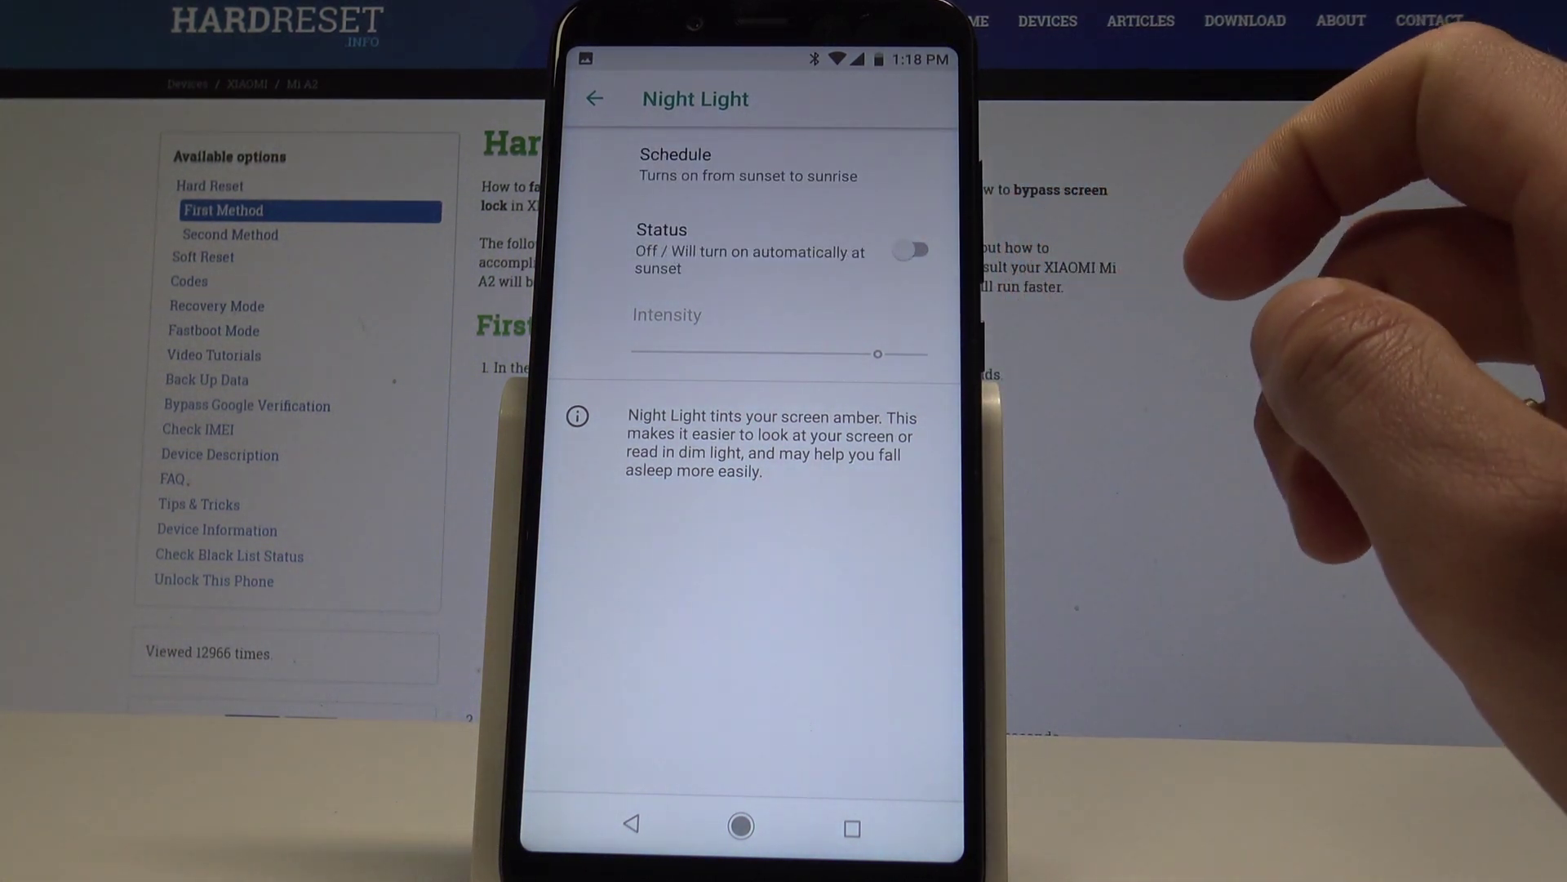
left_click(631, 823)
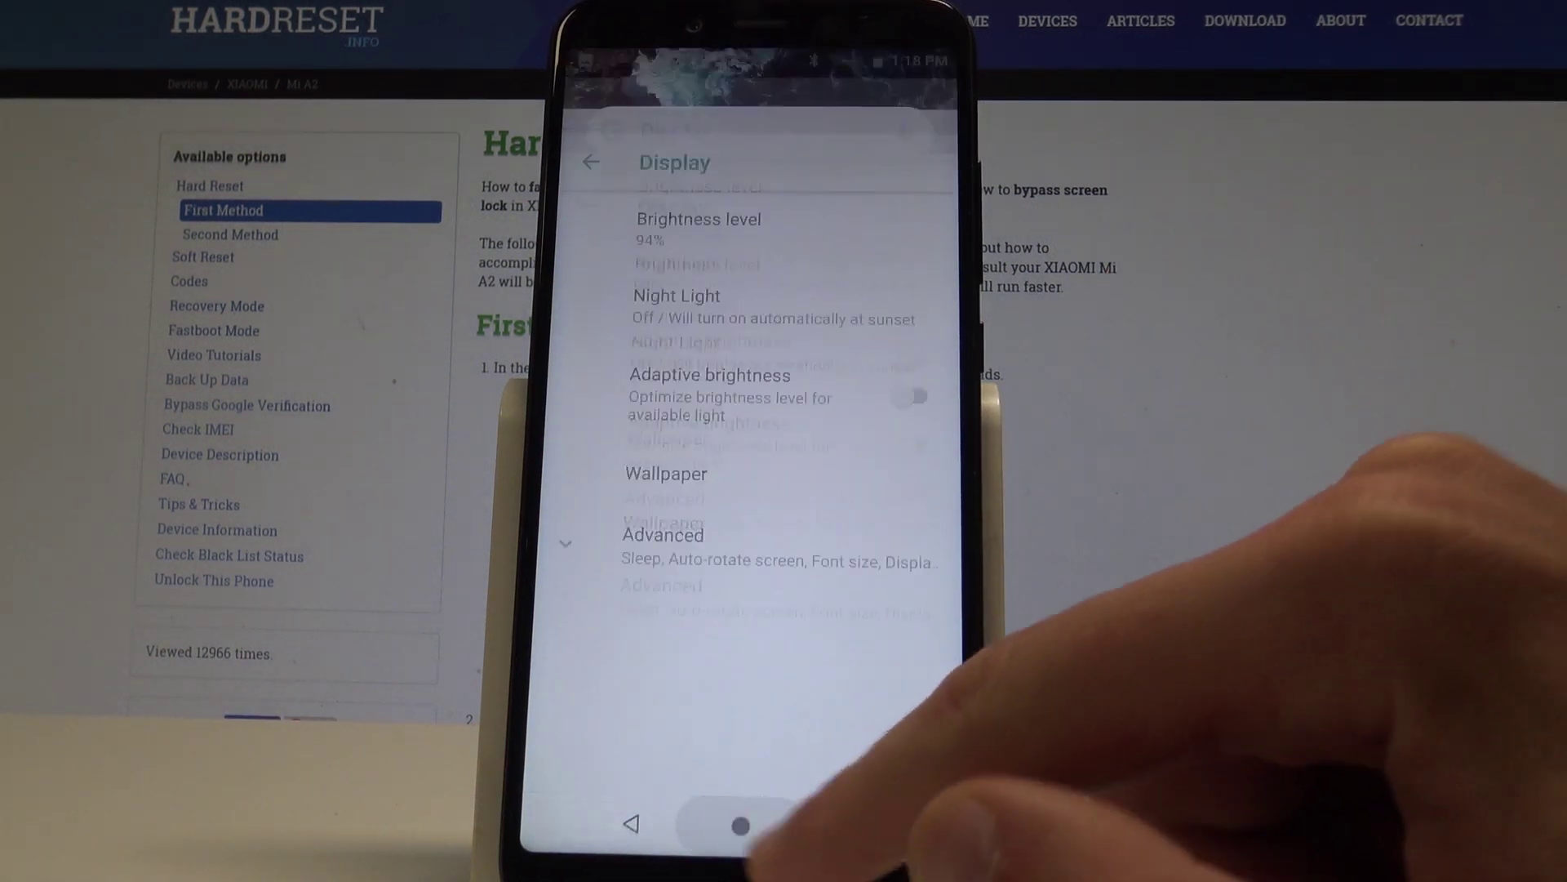
left_click(739, 823)
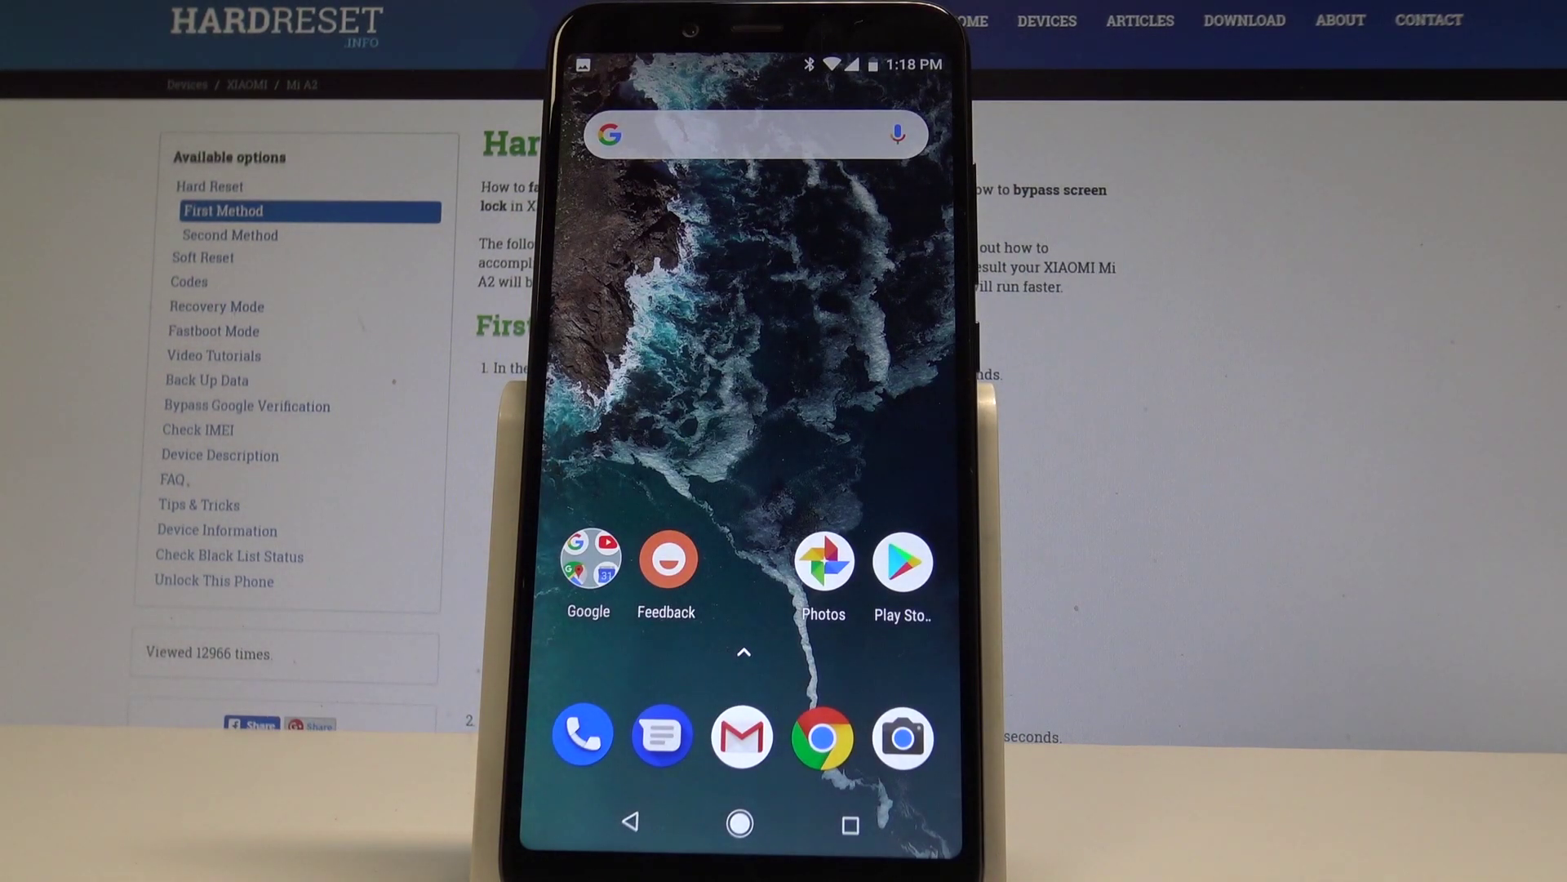